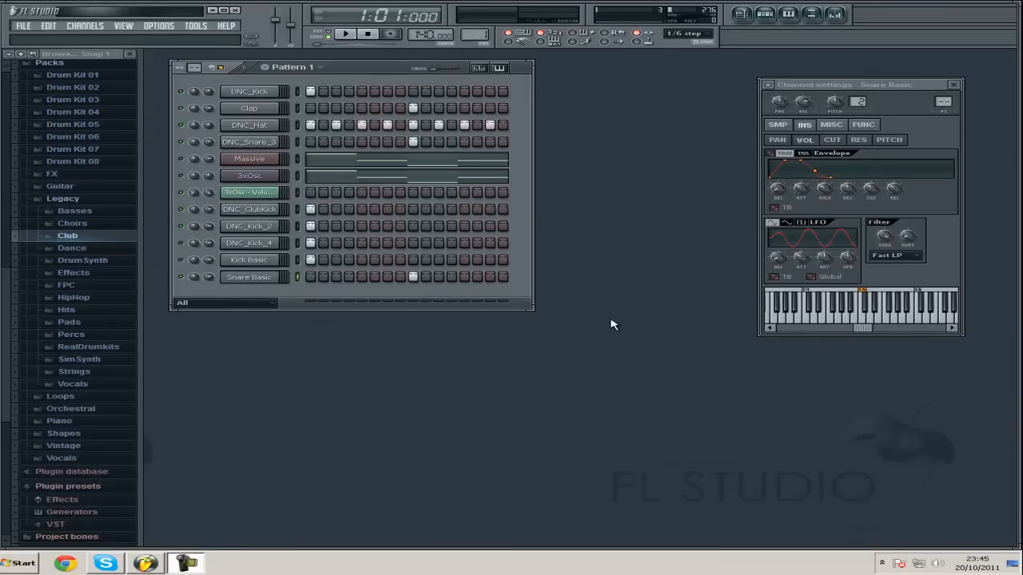
View and reposition the Massive synth window, then return to the step sequencer
{"action": "left_click", "coordinate": [249, 158]}
{"action": "left_click_drag", "start_coordinate": [743, 94], "coordinate": [582, 80]}
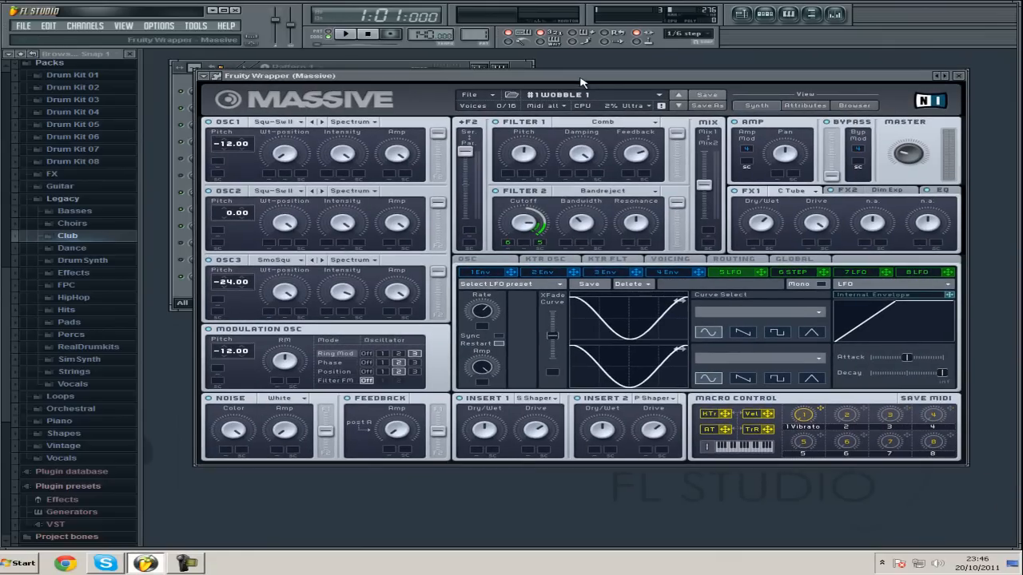
{"action": "key", "text": "F6"}
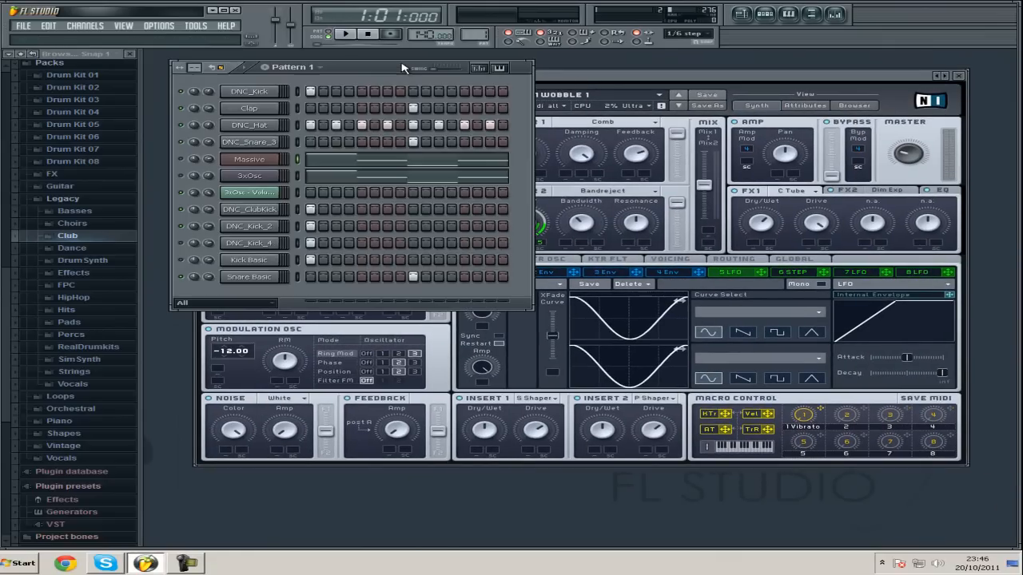
Show the 3xOsc channel settings on its INS page with the envelope and LFO controls
{"action": "left_click", "coordinate": [249, 175]}
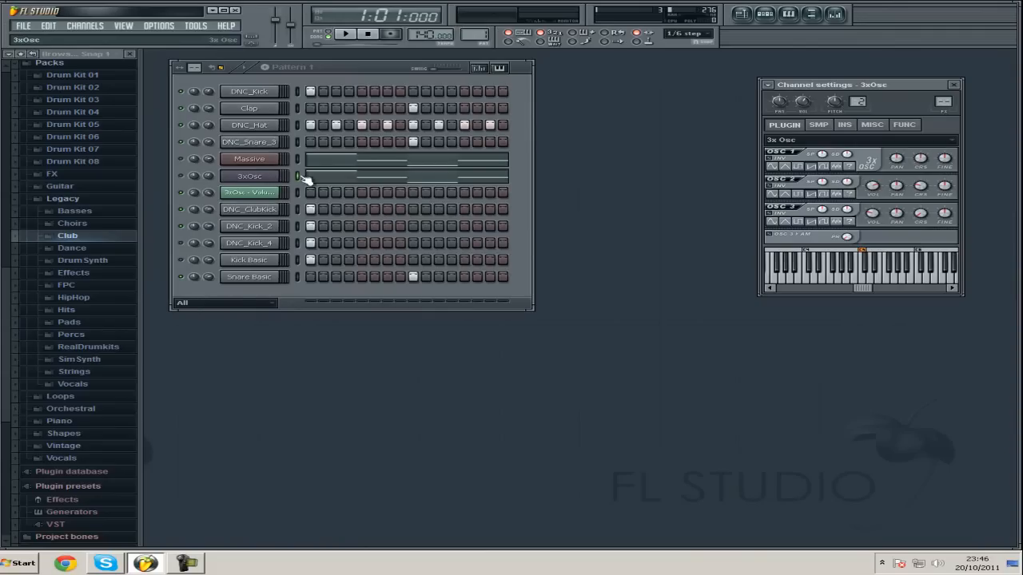
{"action": "left_click_drag", "start_coordinate": [887, 84], "coordinate": [772, 113]}
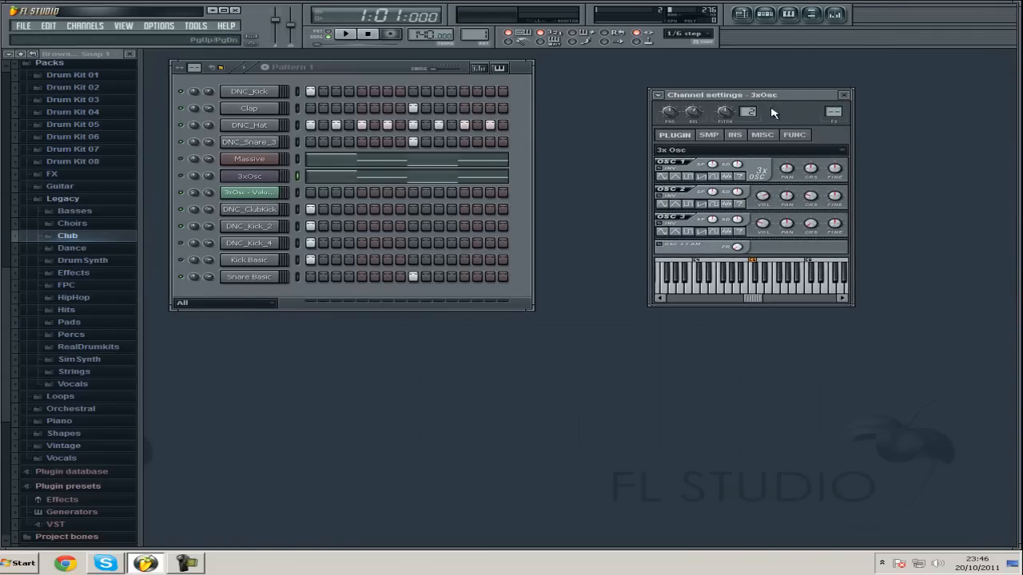
{"action": "left_click", "coordinate": [761, 134]}
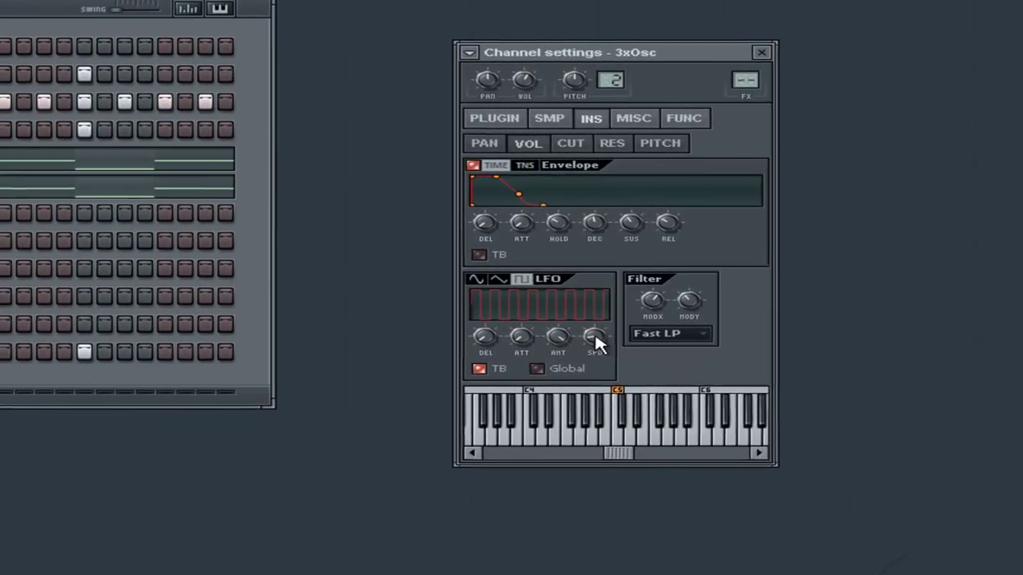
Turn the 3xOsc volume LFO SPD knob down so the square wave shows fewer, wider cycles
{"action": "right_click", "coordinate": [598, 342]}
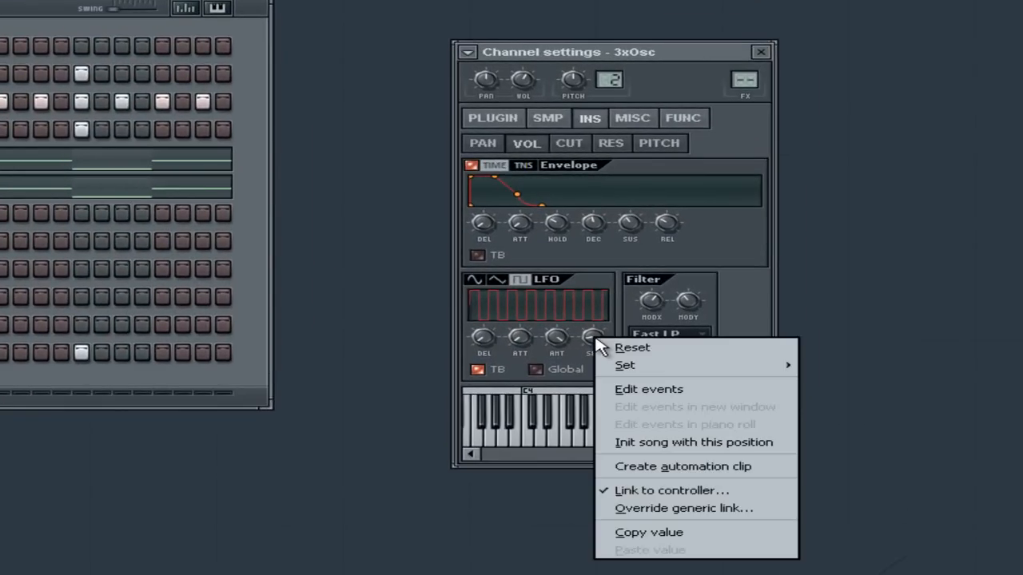
{"action": "left_click", "coordinate": [589, 342]}
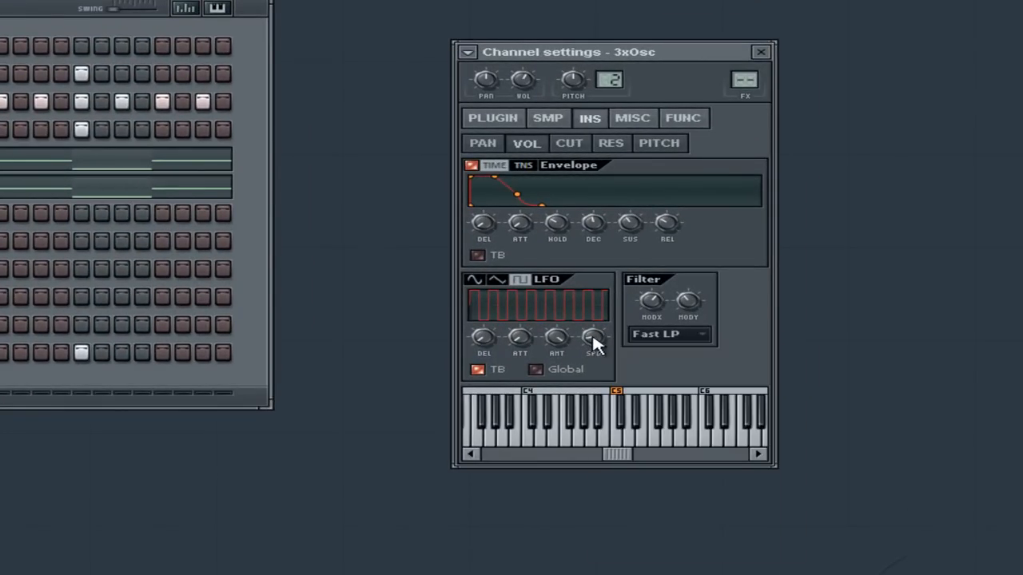
{"action": "left_click_drag", "start_coordinate": [595, 342], "coordinate": [594, 327]}
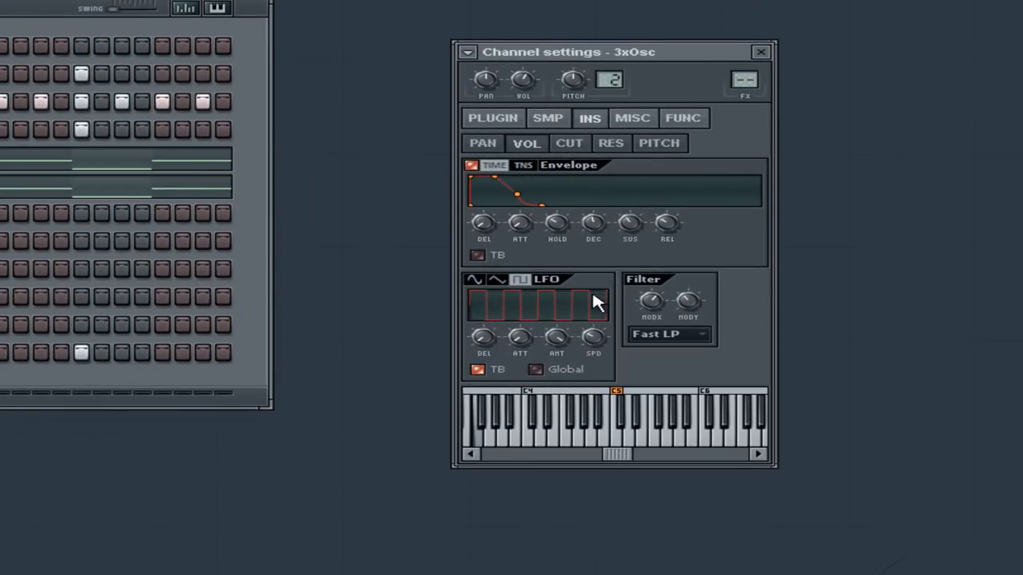
{"action": "left_click_drag", "start_coordinate": [598, 342], "coordinate": [597, 352]}
{"action": "right_click", "coordinate": [595, 344]}
{"action": "mouse_move", "coordinate": [627, 364]}
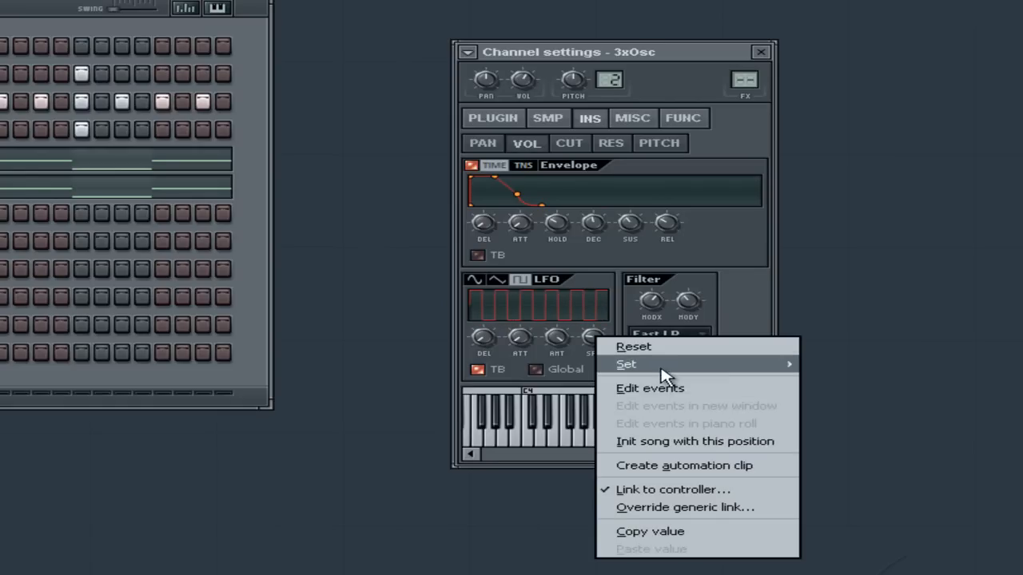
{"action": "left_click", "coordinate": [723, 382]}
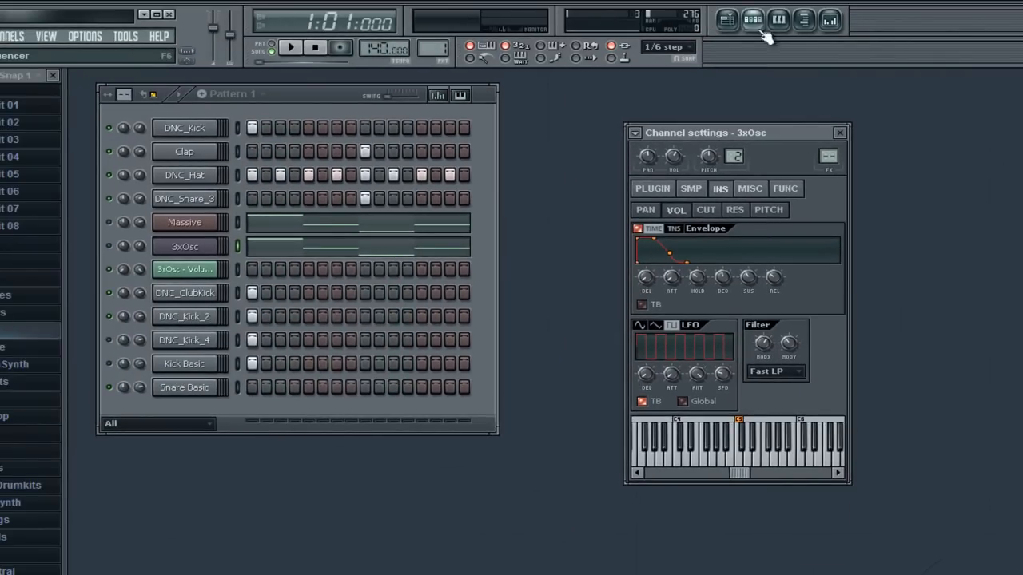
{"action": "left_click", "coordinate": [727, 20]}
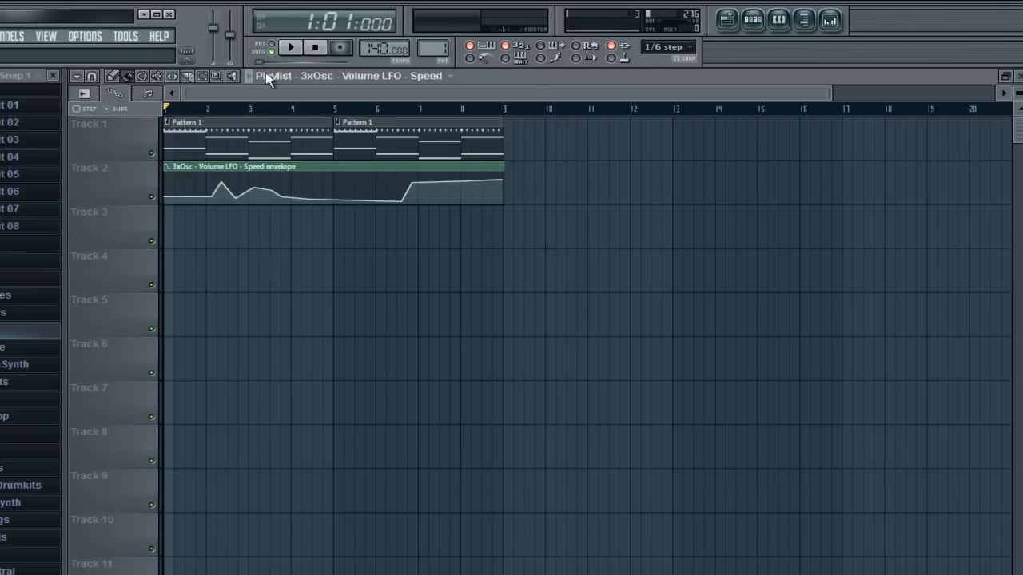
{"action": "key", "text": "F5"}
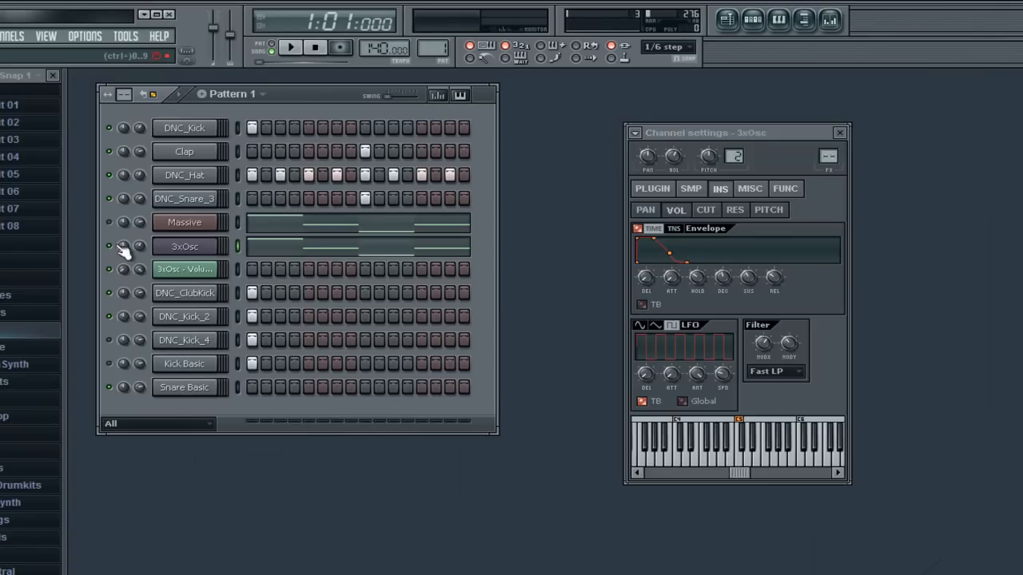
{"action": "left_click", "coordinate": [753, 21]}
{"action": "key", "text": "space"}
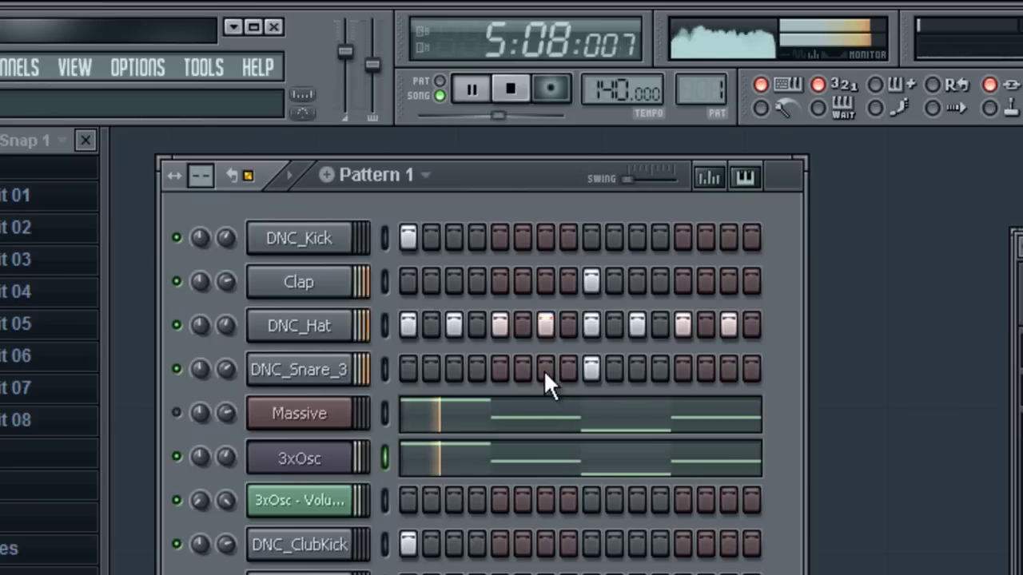
{"action": "key", "text": "space"}
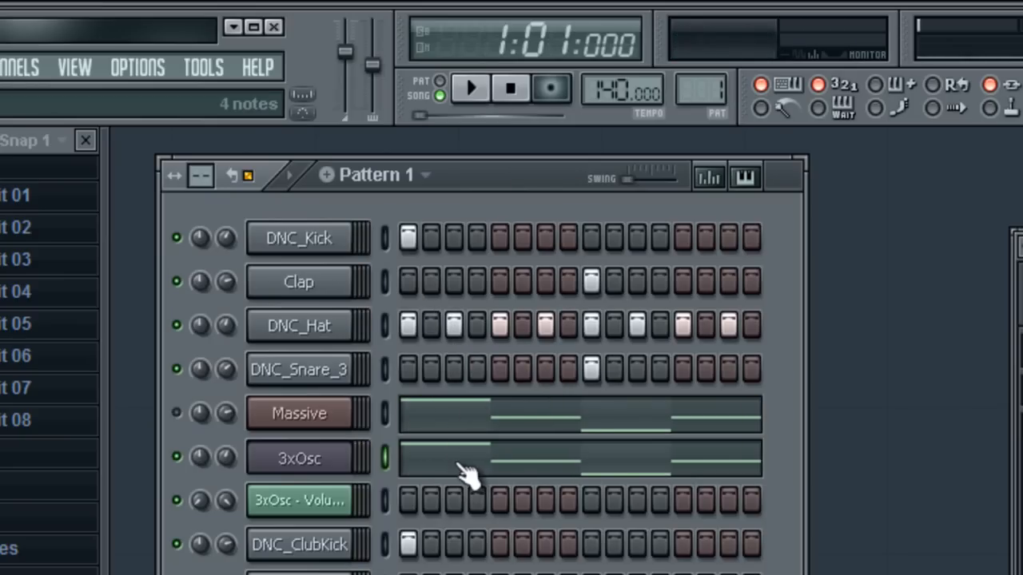
In Massive, check knob and macro 1 options, then assign macro 2 to modulate the LFO Rate
{"action": "left_click", "coordinate": [299, 413]}
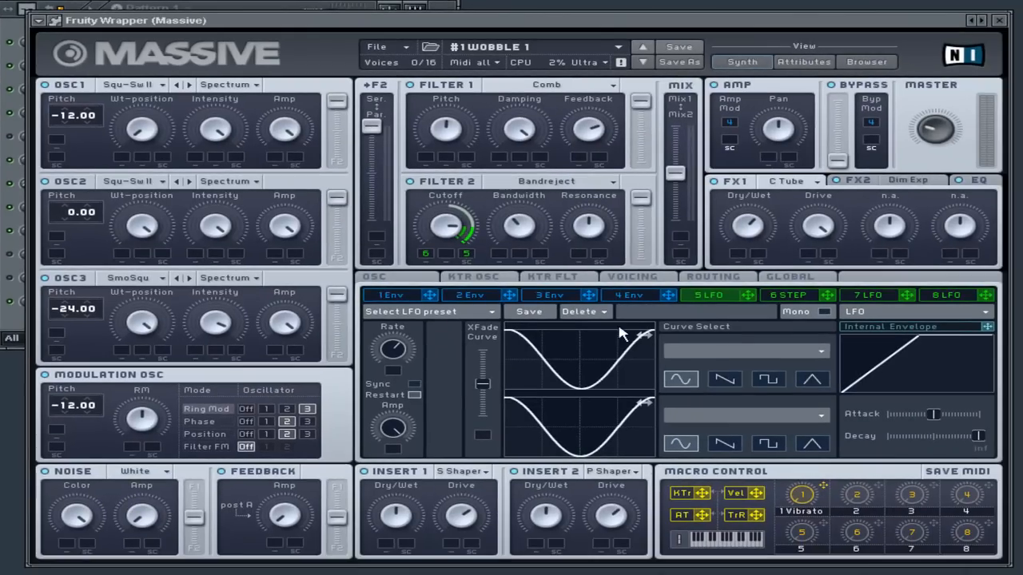
{"action": "right_click", "coordinate": [451, 228]}
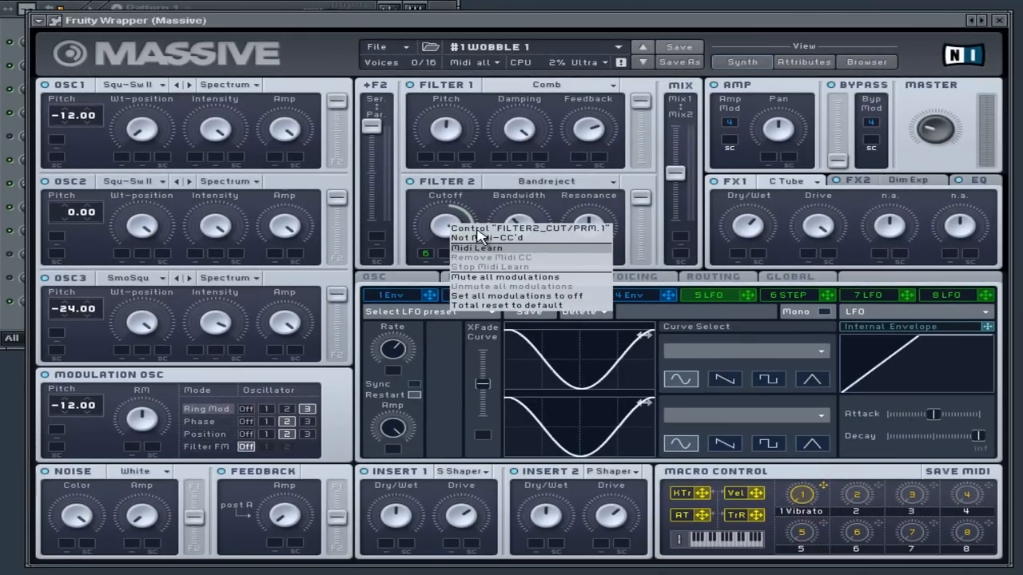
{"action": "right_click", "coordinate": [204, 232]}
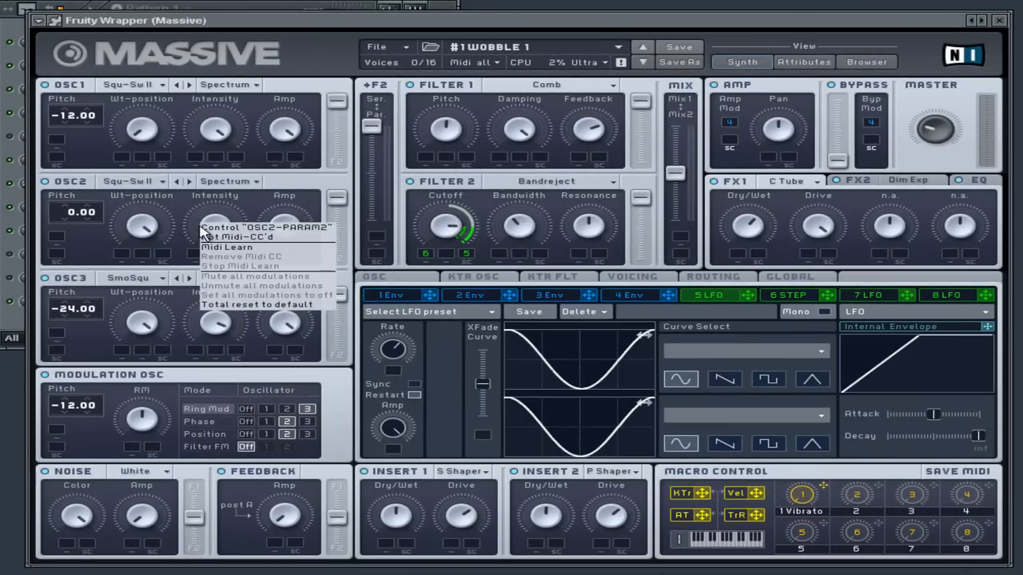
{"action": "right_click", "coordinate": [803, 495]}
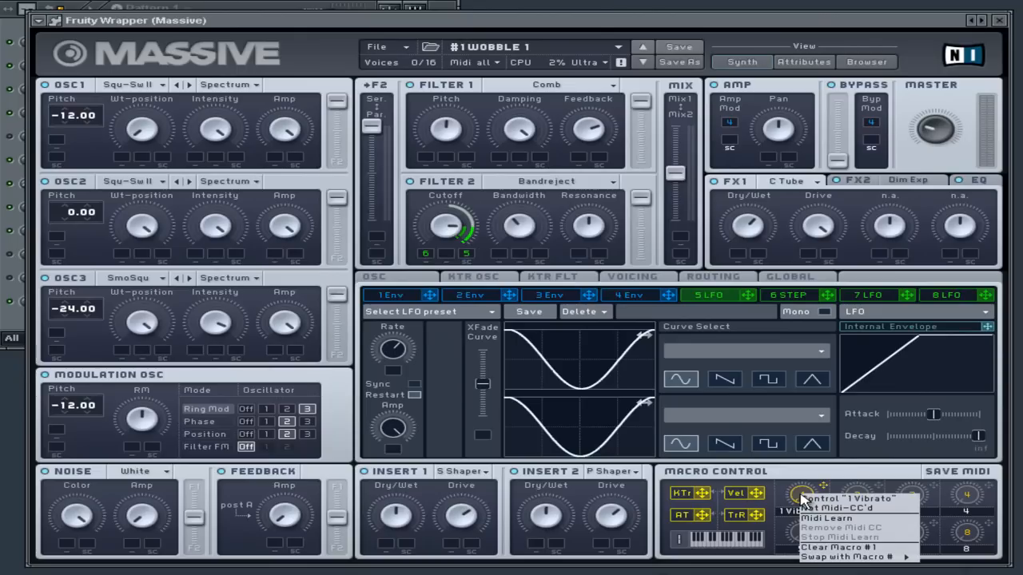
{"action": "left_click", "coordinate": [842, 478]}
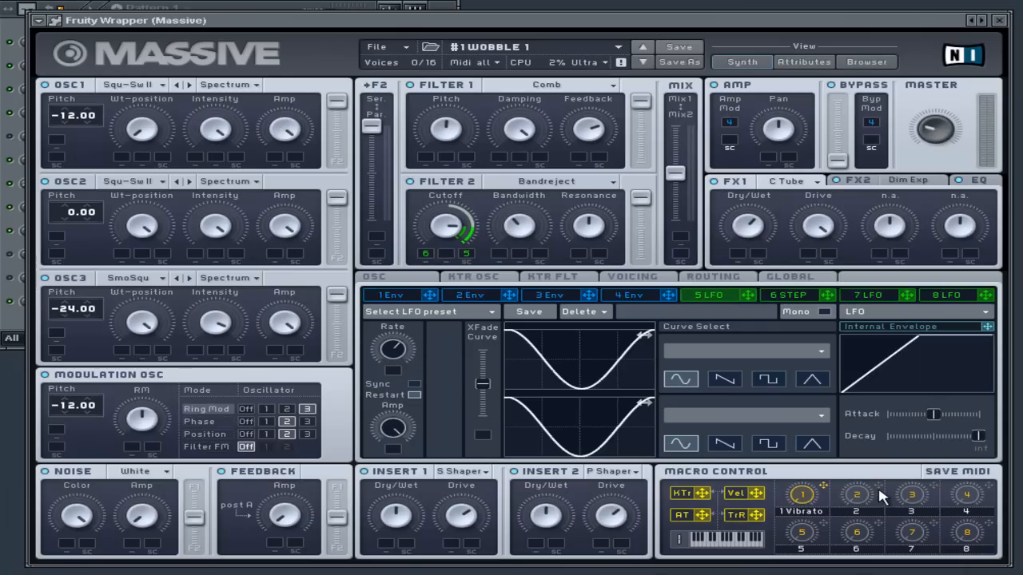
{"action": "left_click", "coordinate": [393, 369]}
{"action": "type", "text": "WOBBLE"}
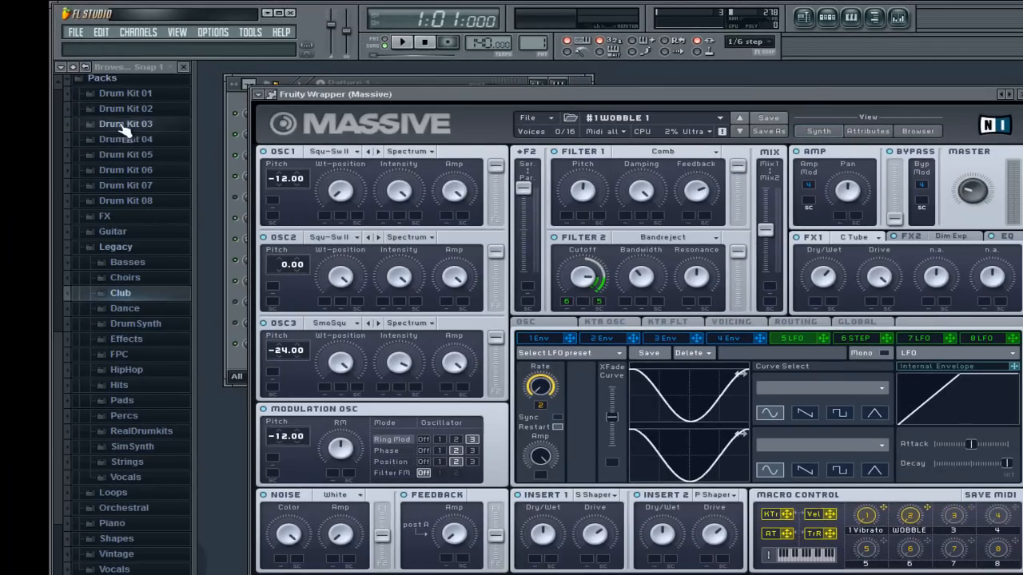
From the browser's current-project Massive wrapper parameters, create an automation clip for WOBBLE
{"action": "left_click", "coordinate": [102, 79]}
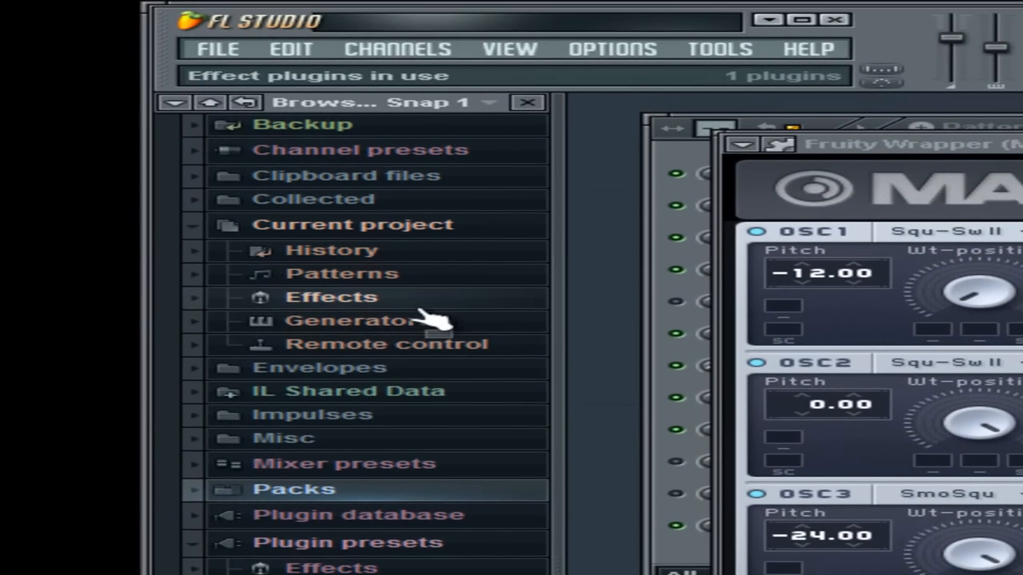
{"action": "left_click", "coordinate": [319, 298]}
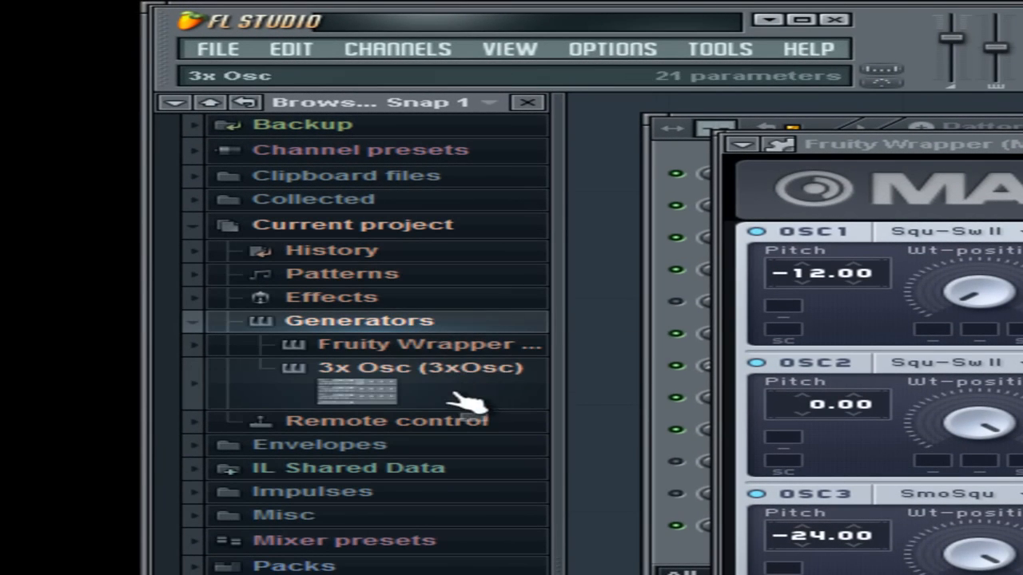
{"action": "left_click", "coordinate": [479, 345]}
{"action": "scroll", "coordinate": [473, 357], "scroll_direction": "down", "scroll_amount": 1}
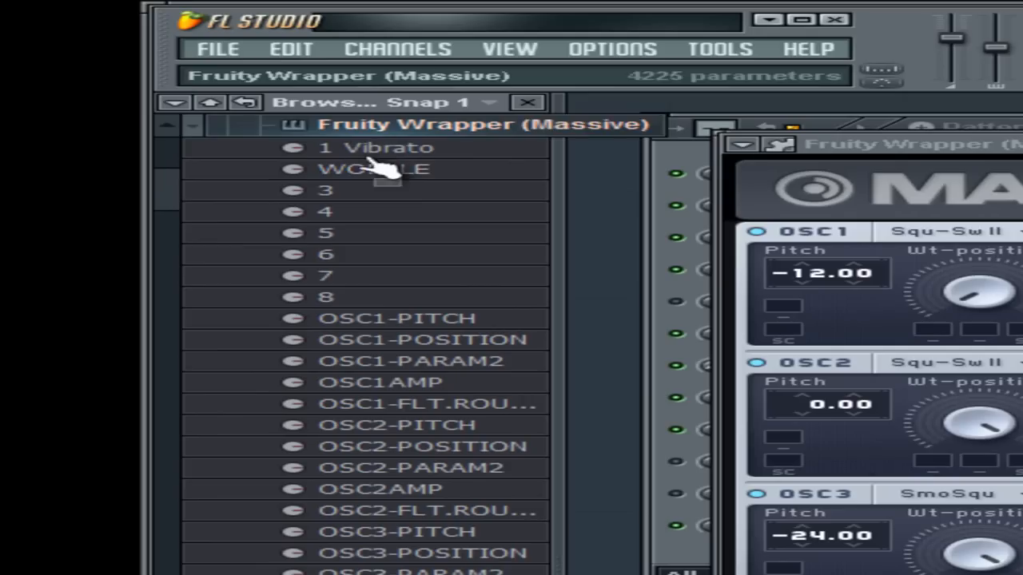
{"action": "left_click_drag", "start_coordinate": [371, 169], "coordinate": [387, 182]}
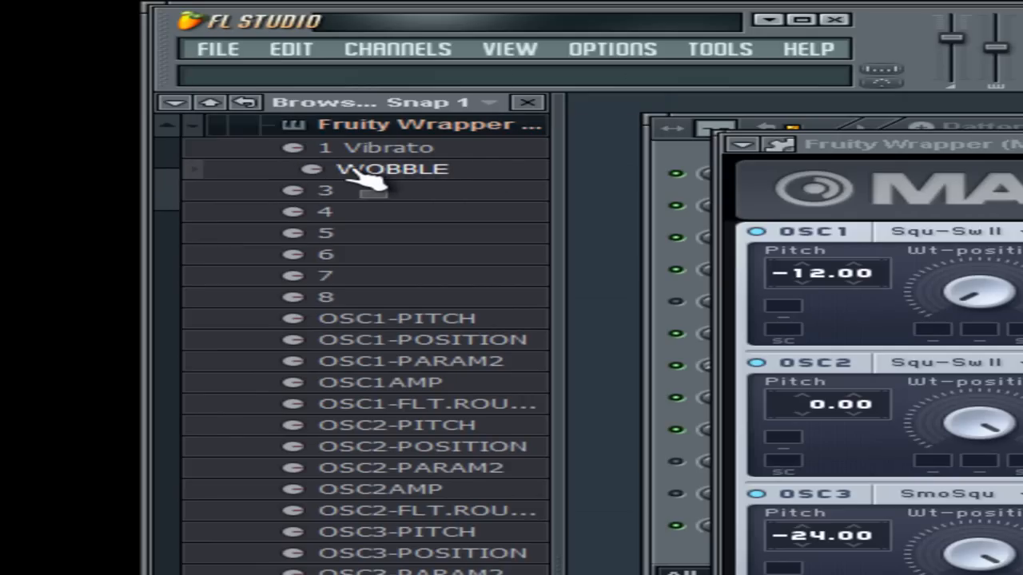
{"action": "right_click", "coordinate": [371, 168]}
{"action": "left_click", "coordinate": [528, 258]}
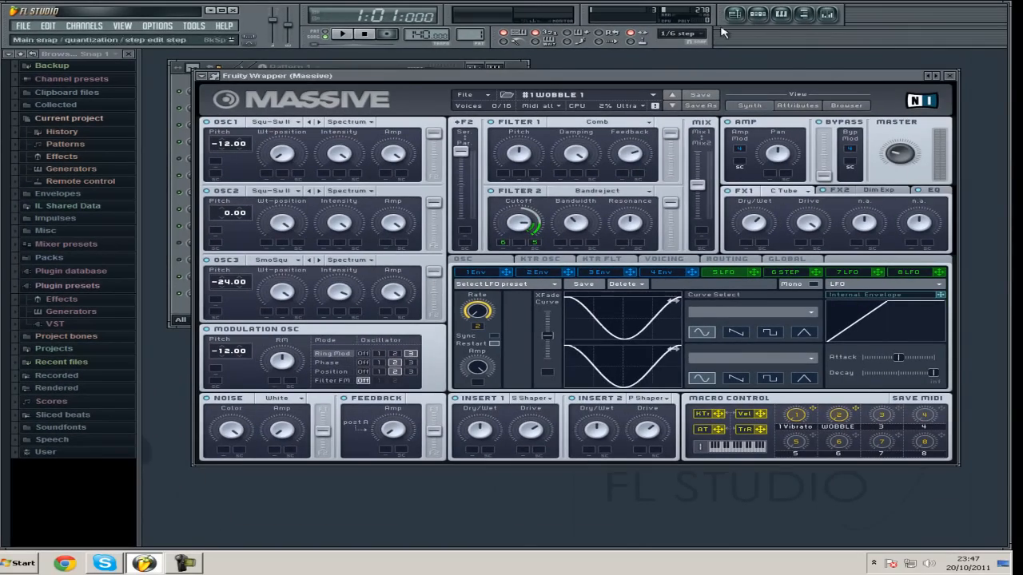
In the playlist with the browser closed, delete the 3xOsc Volume LFO Speed envelope clip
{"action": "left_click", "coordinate": [732, 15]}
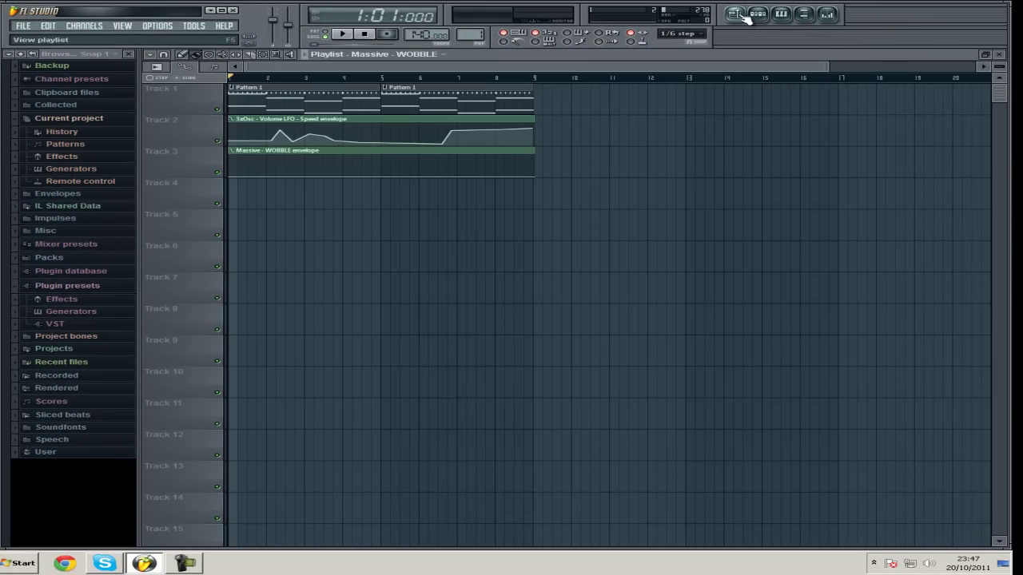
{"action": "left_click", "coordinate": [128, 54]}
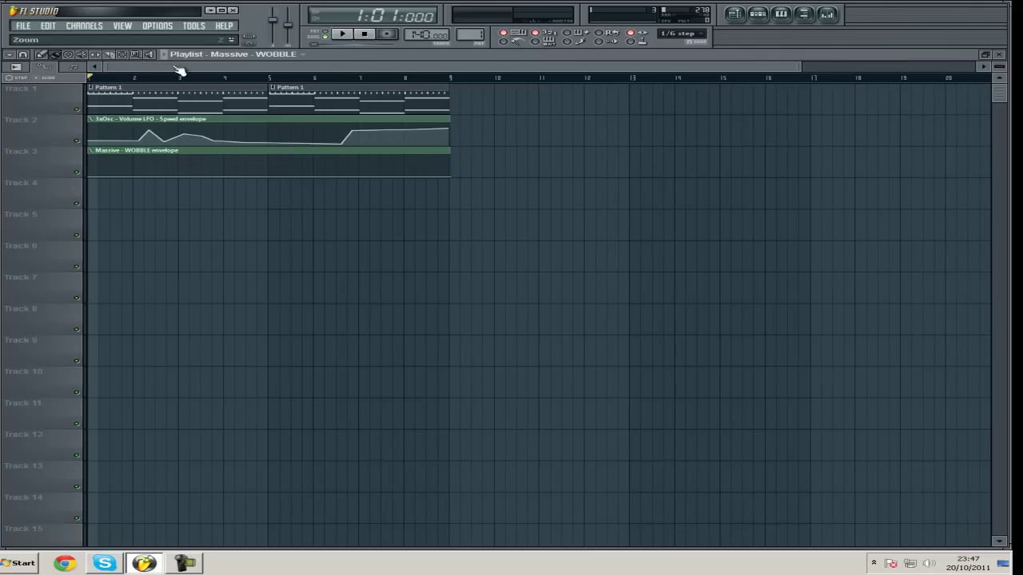
{"action": "right_click", "coordinate": [147, 119]}
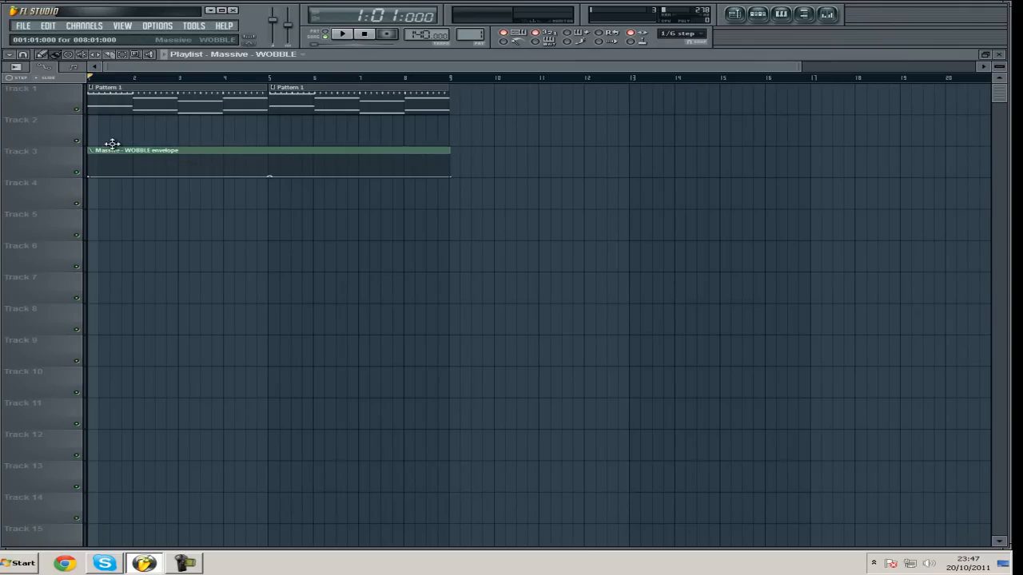
Rearrange the Massive editor and step sequencer windows, then play the song from the playlist
{"action": "key", "text": "F5"}
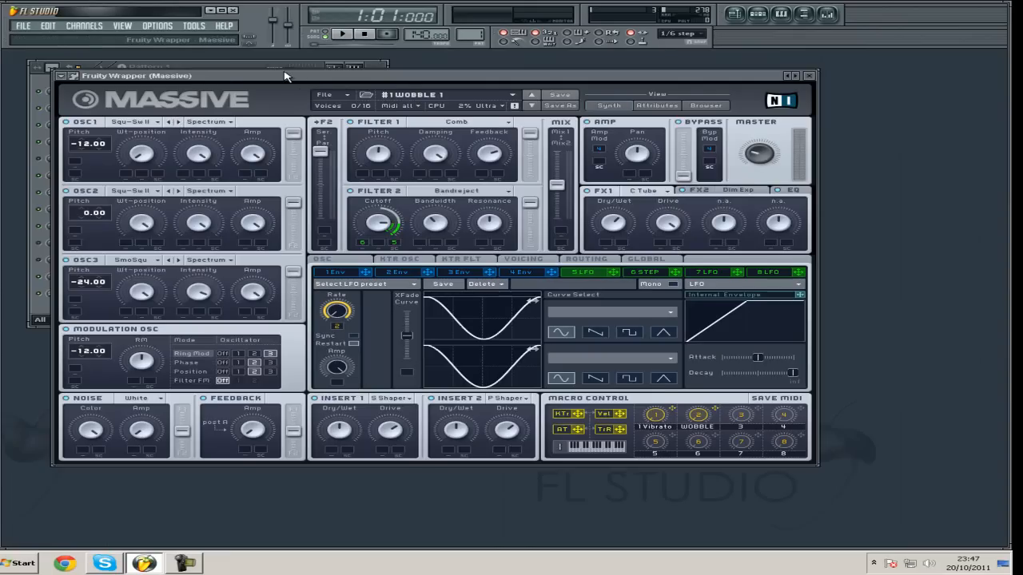
{"action": "mouse_move", "coordinate": [343, 80]}
{"action": "left_mouse_down"}
{"action": "mouse_move", "coordinate": [452, 158]}
{"action": "mouse_move", "coordinate": [279, 223]}
{"action": "left_mouse_up"}
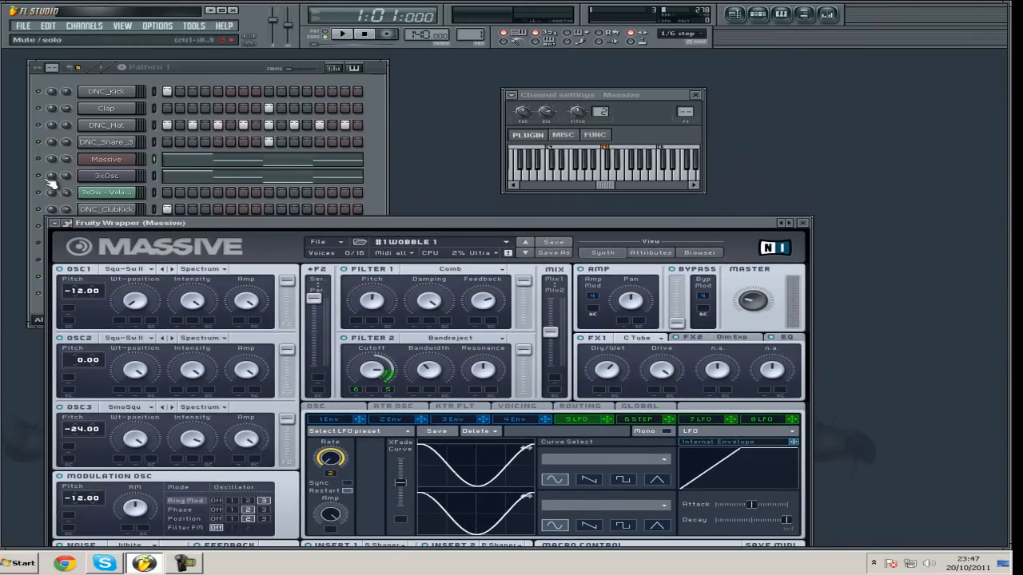
{"action": "left_click", "coordinate": [35, 162]}
{"action": "key", "text": "F5"}
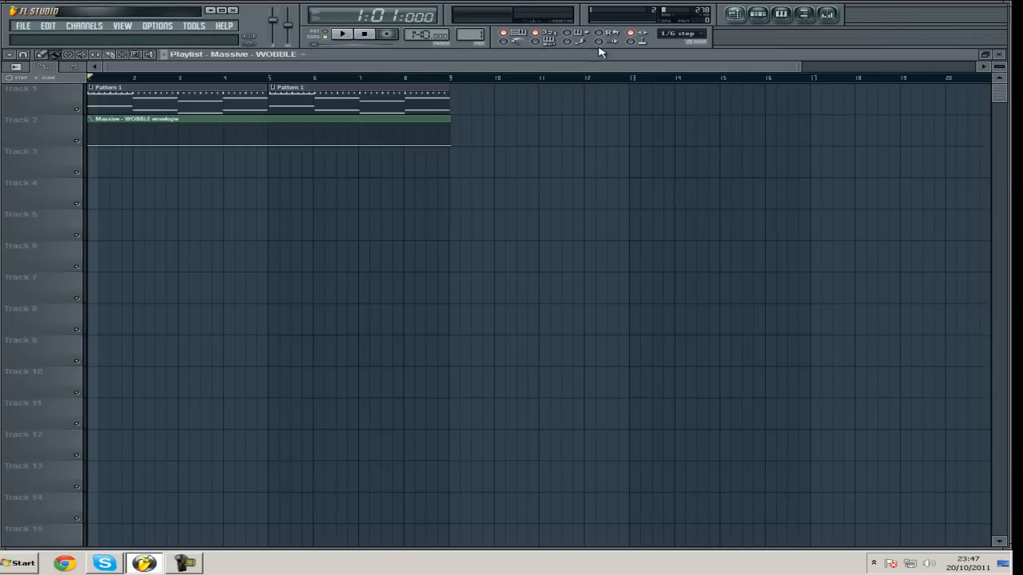
{"action": "key", "text": "space"}
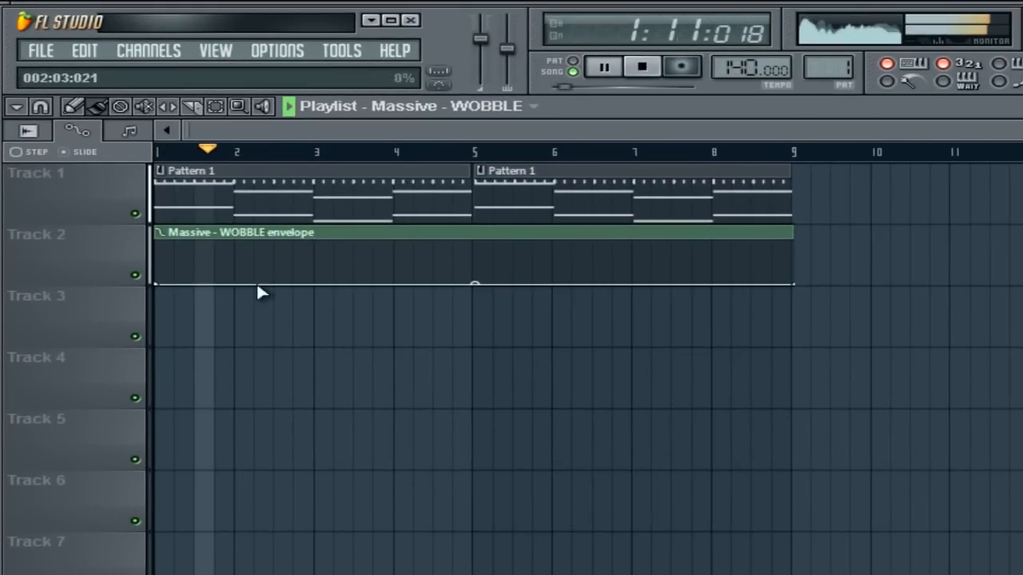
Add WOBBLE envelope points so the curve rises after bar 2 and lifts around bar 3, auditioning it
{"action": "key", "text": "space"}
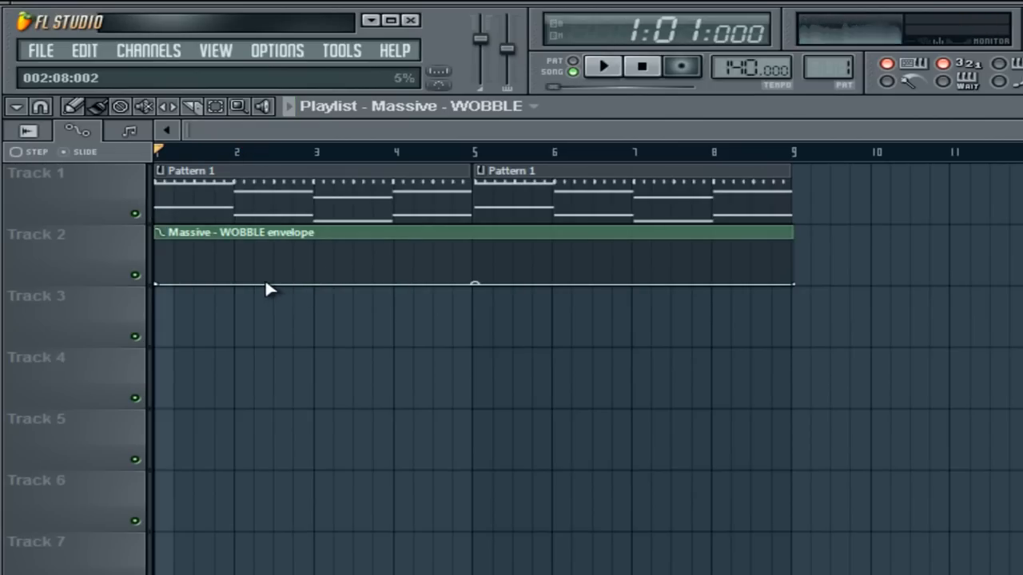
{"action": "right_click", "coordinate": [240, 284]}
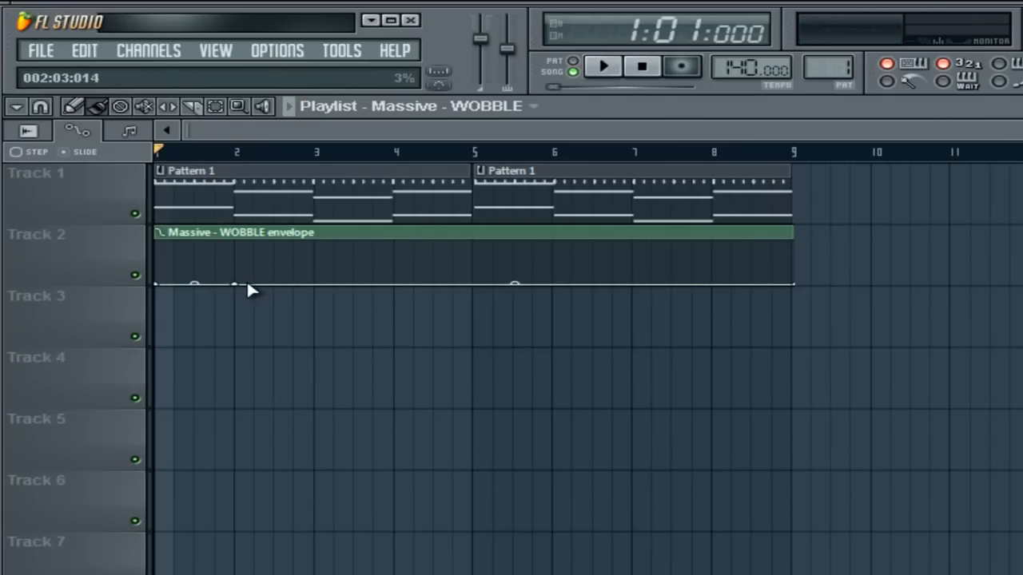
{"action": "right_click", "coordinate": [257, 283]}
{"action": "left_click_drag", "start_coordinate": [257, 284], "coordinate": [242, 264]}
{"action": "key", "text": "space"}
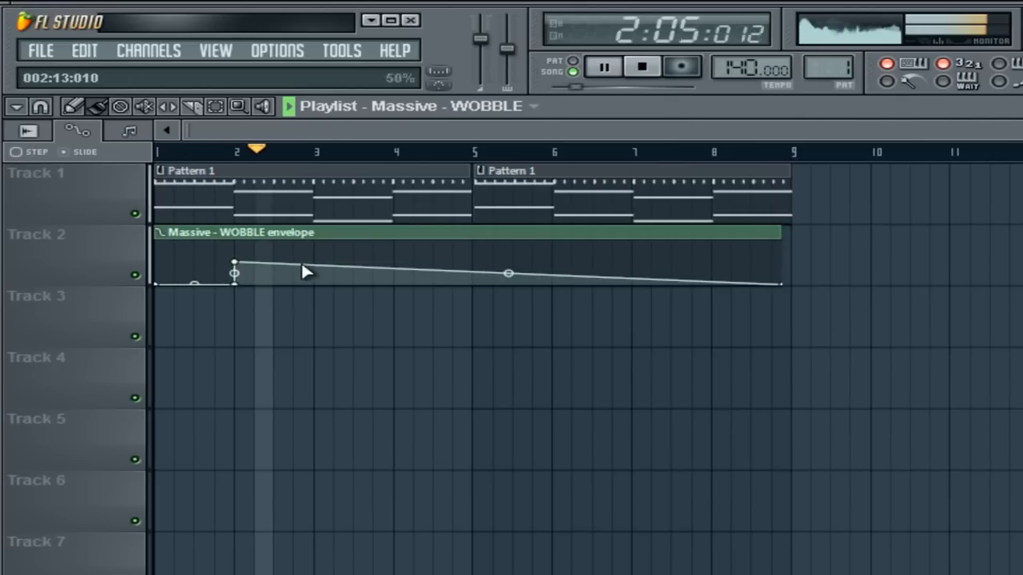
{"action": "right_click", "coordinate": [273, 265]}
{"action": "left_click_drag", "start_coordinate": [320, 266], "coordinate": [316, 254]}
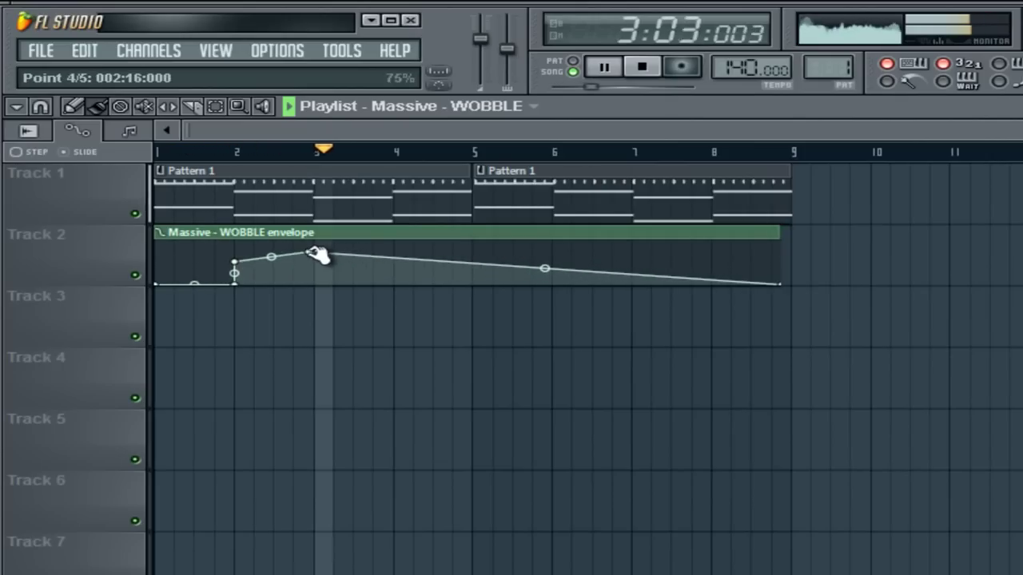
Add points from bar 4 to 8 so the envelope dips near bar 5, peaks before bar 8, then drops
{"action": "right_click", "coordinate": [359, 257]}
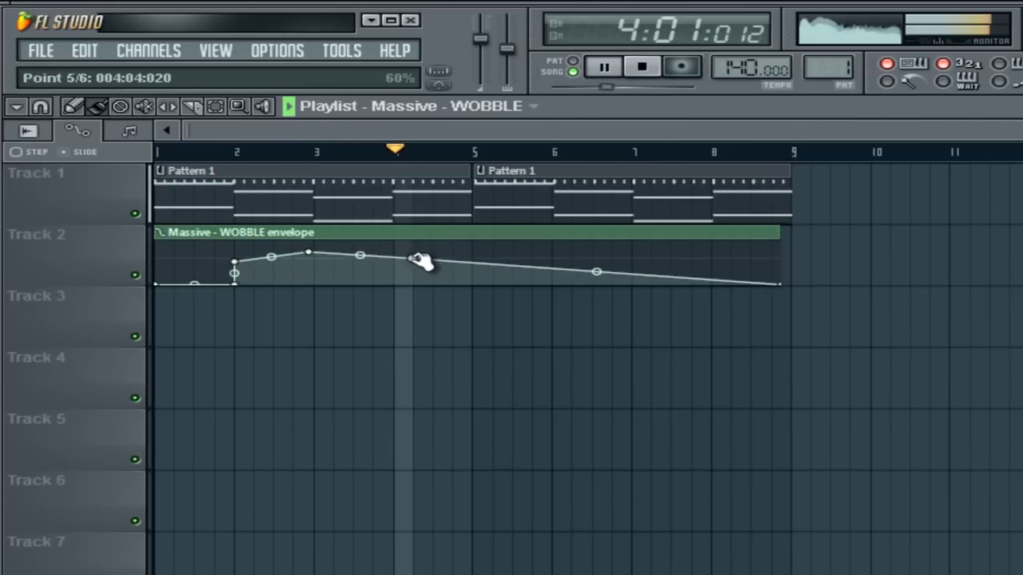
{"action": "right_click", "coordinate": [486, 276]}
{"action": "right_click", "coordinate": [582, 279]}
{"action": "left_click_drag", "start_coordinate": [582, 278], "coordinate": [540, 250]}
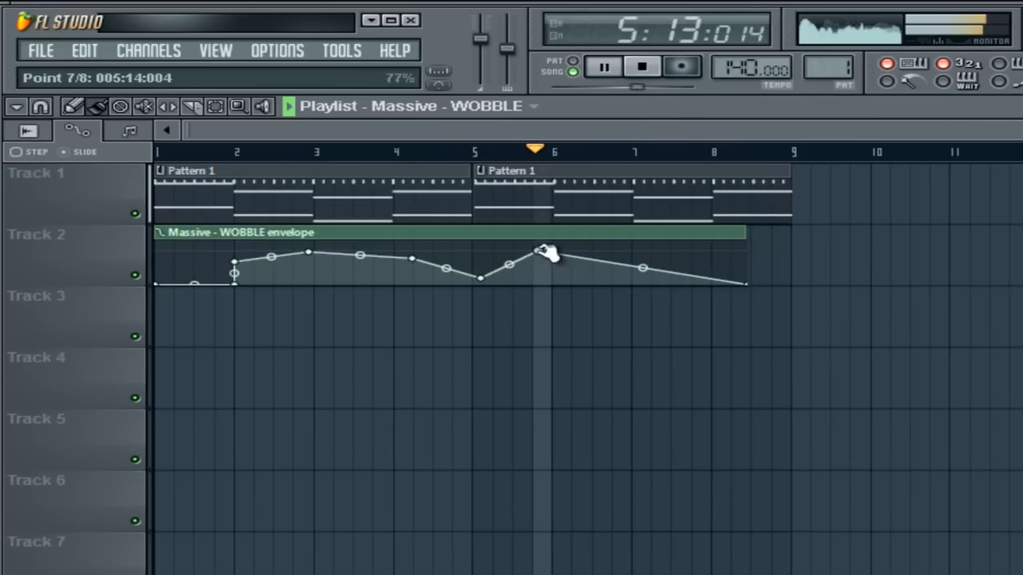
{"action": "right_click", "coordinate": [625, 276]}
{"action": "left_click_drag", "start_coordinate": [624, 276], "coordinate": [623, 246]}
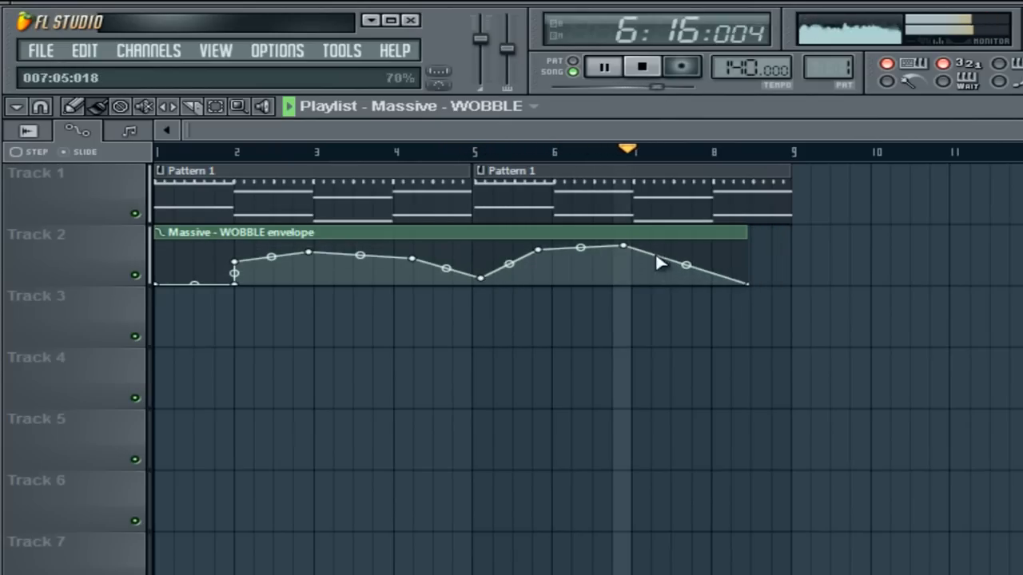
{"action": "right_click", "coordinate": [708, 277]}
{"action": "left_click_drag", "start_coordinate": [708, 276], "coordinate": [700, 241]}
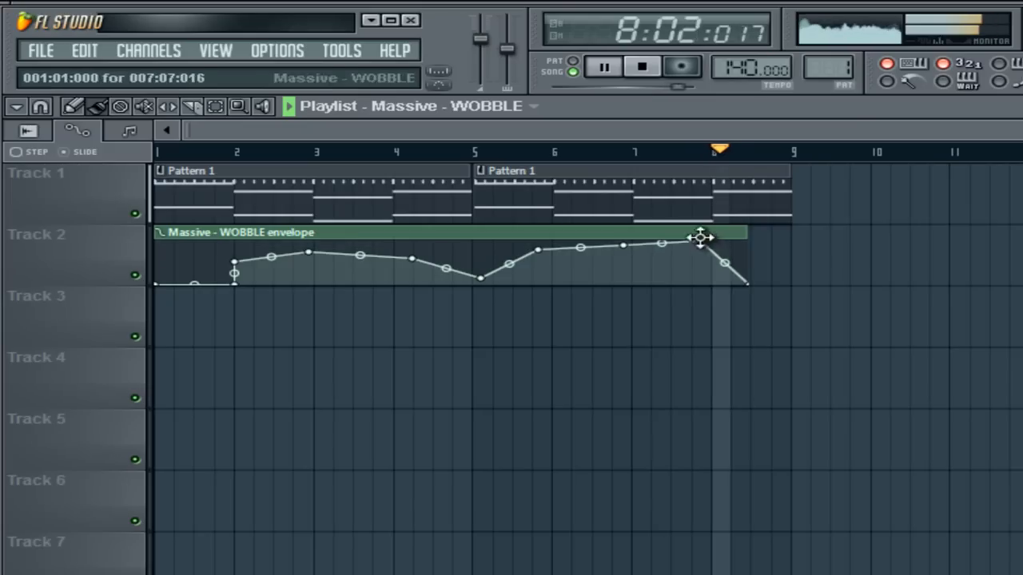
{"action": "right_click", "coordinate": [724, 262]}
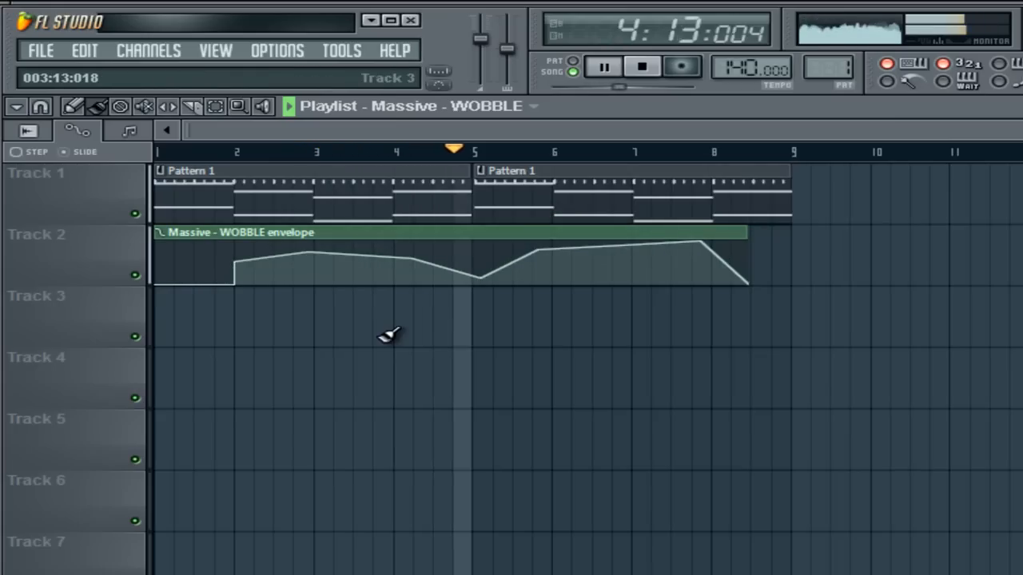
Hide the playlist and reopen the Massive plugin editor showing the WOBBLE macro
{"action": "key", "text": "F5"}
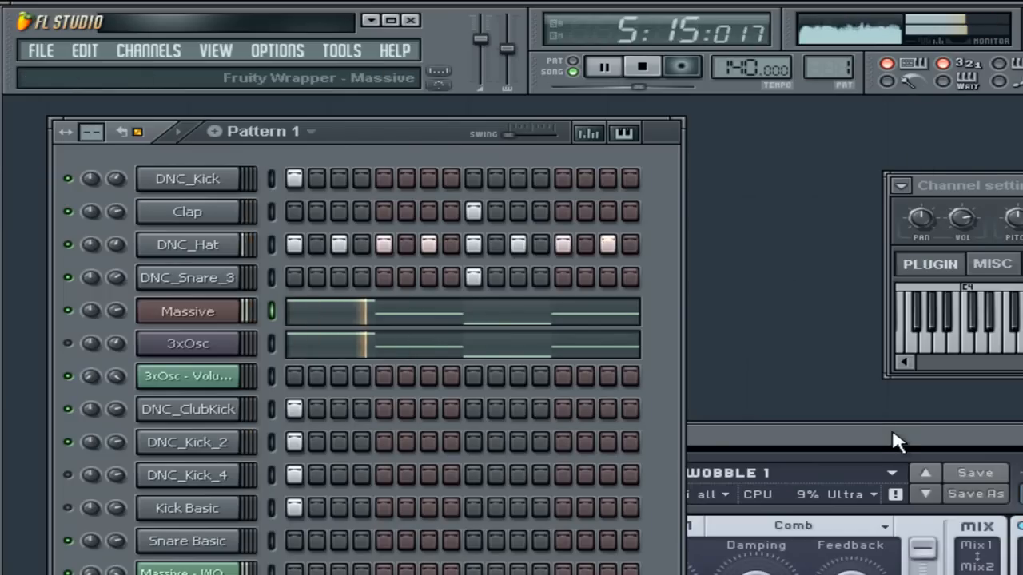
{"action": "left_click", "coordinate": [891, 426]}
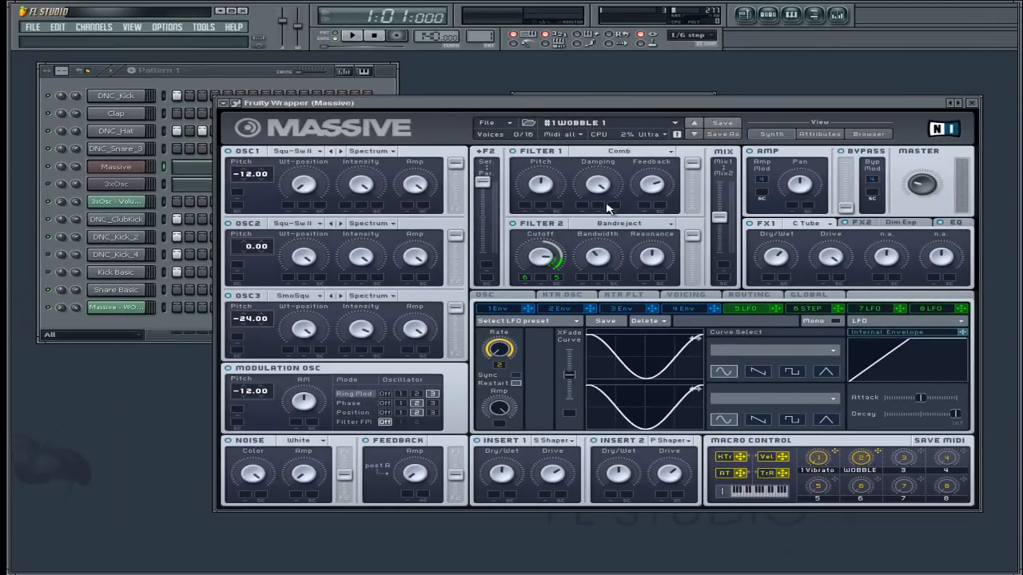
Check Filter 1 Damping options, view the KTR OSC and LFO pages, then show Massive's OSC glide/pitchbend page
{"action": "right_click", "coordinate": [586, 184]}
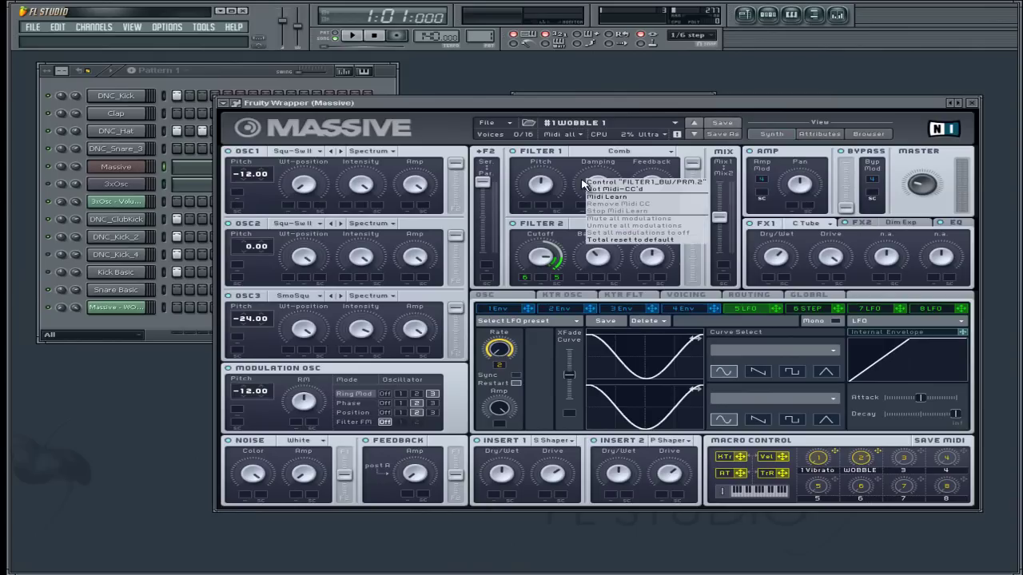
{"action": "left_click", "coordinate": [853, 477]}
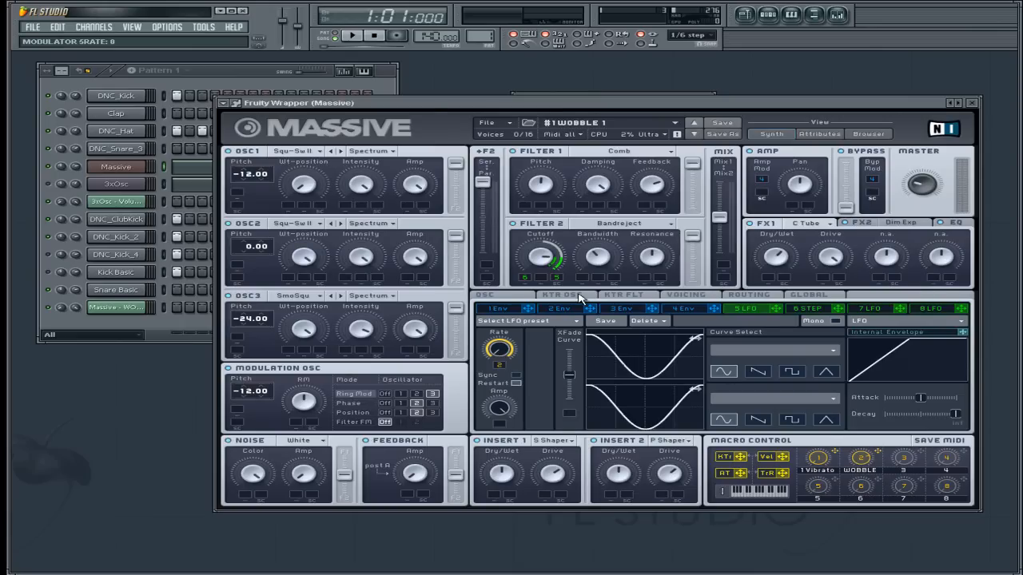
{"action": "left_click", "coordinate": [580, 298]}
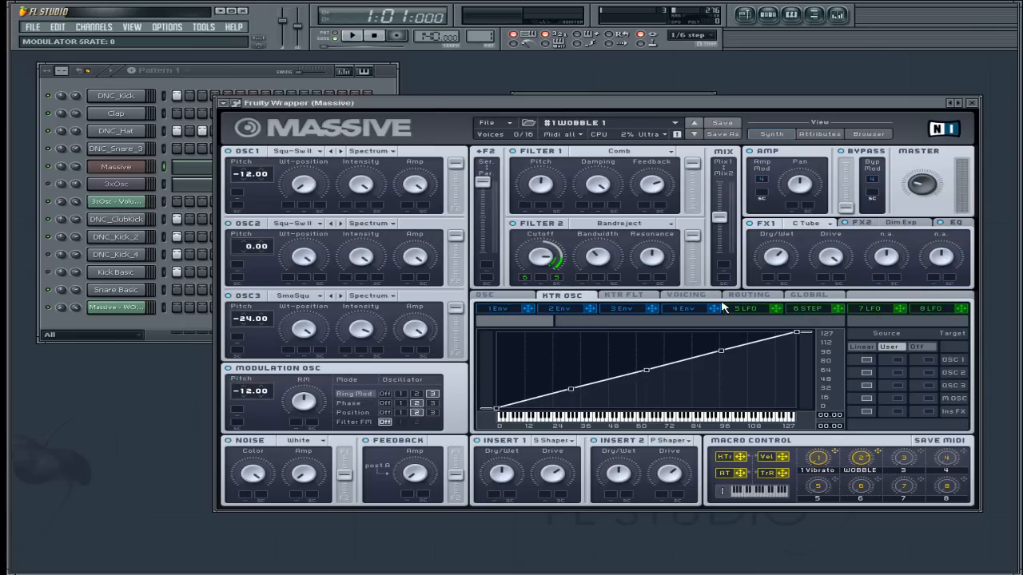
{"action": "left_click", "coordinate": [756, 310]}
{"action": "left_click", "coordinate": [487, 295]}
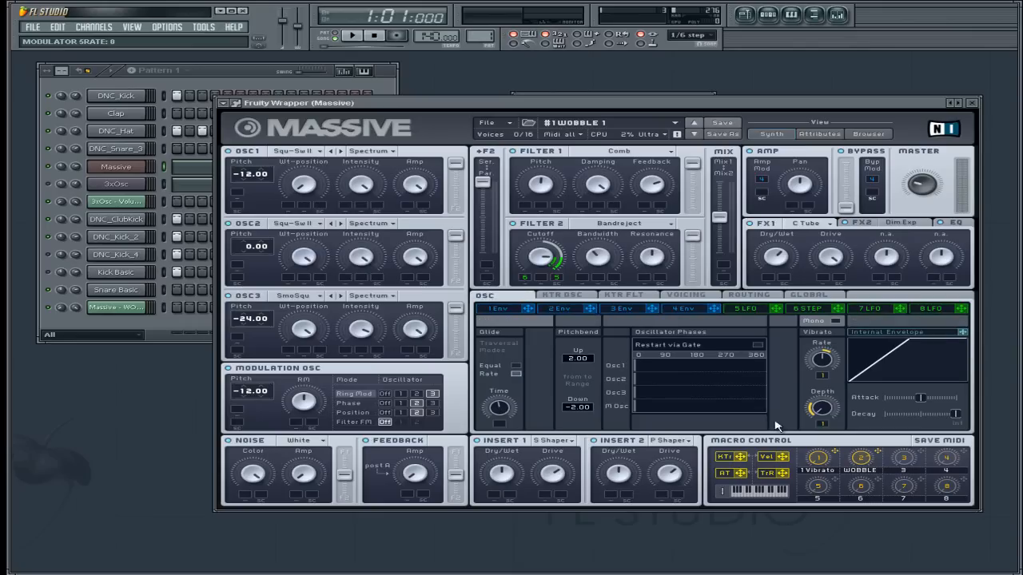